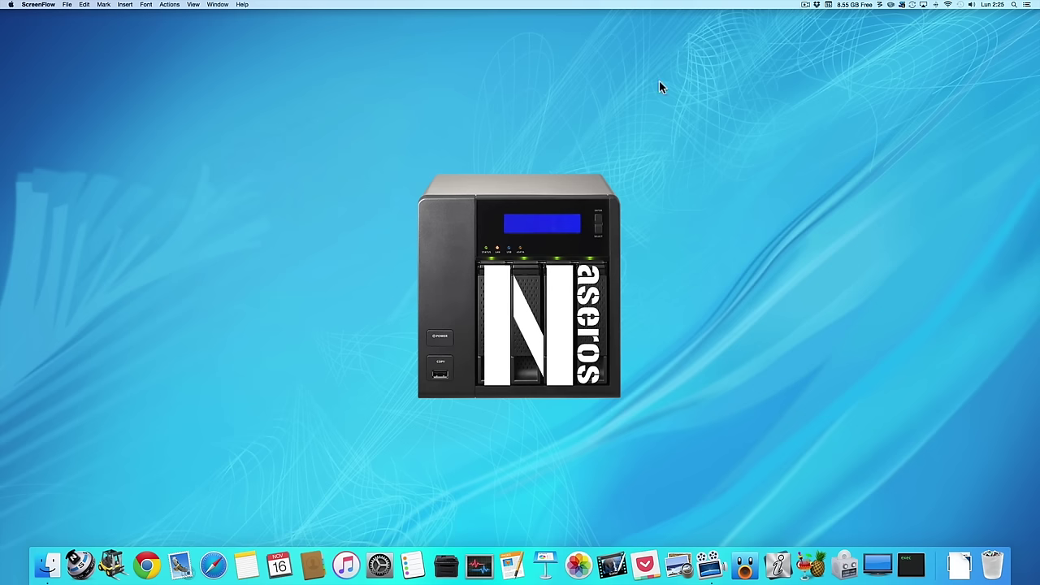
Switch to Safari, load the bookmarked TVS-471 NAS desktop, and open App Center
{"action": "left_click", "coordinate": [213, 560]}
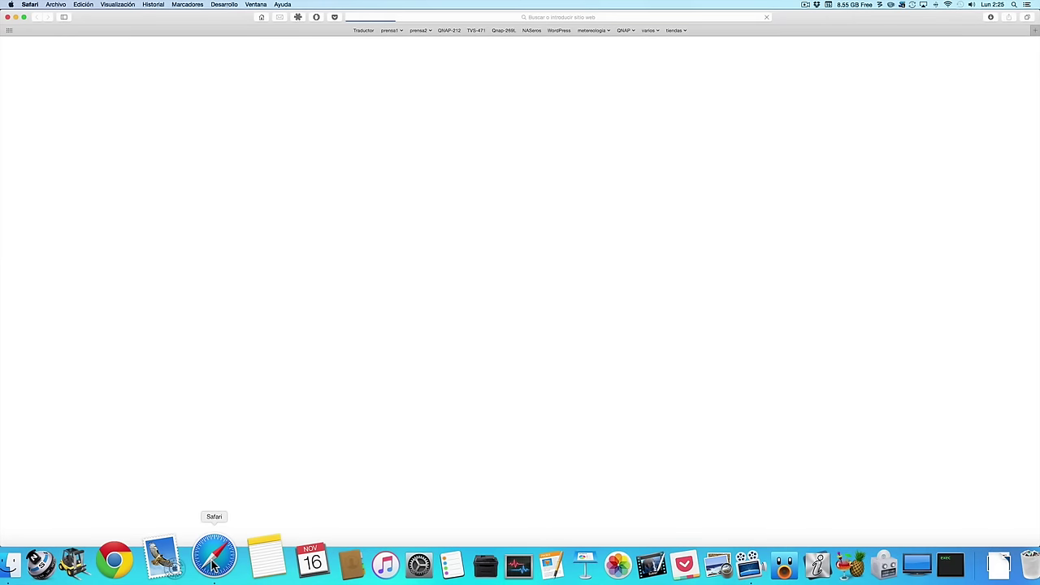
{"action": "left_click", "coordinate": [478, 31]}
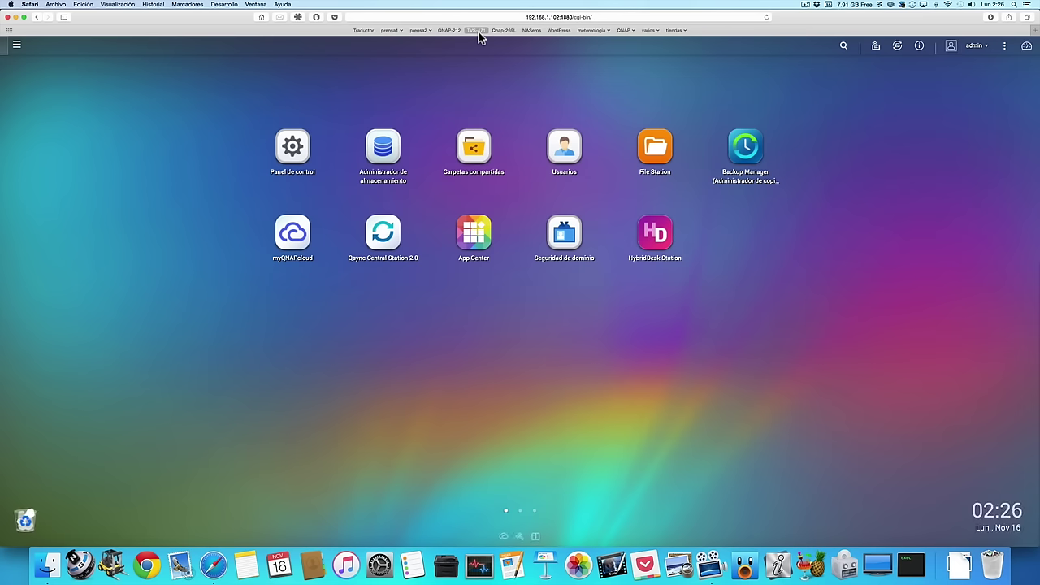
{"action": "left_click", "coordinate": [469, 233]}
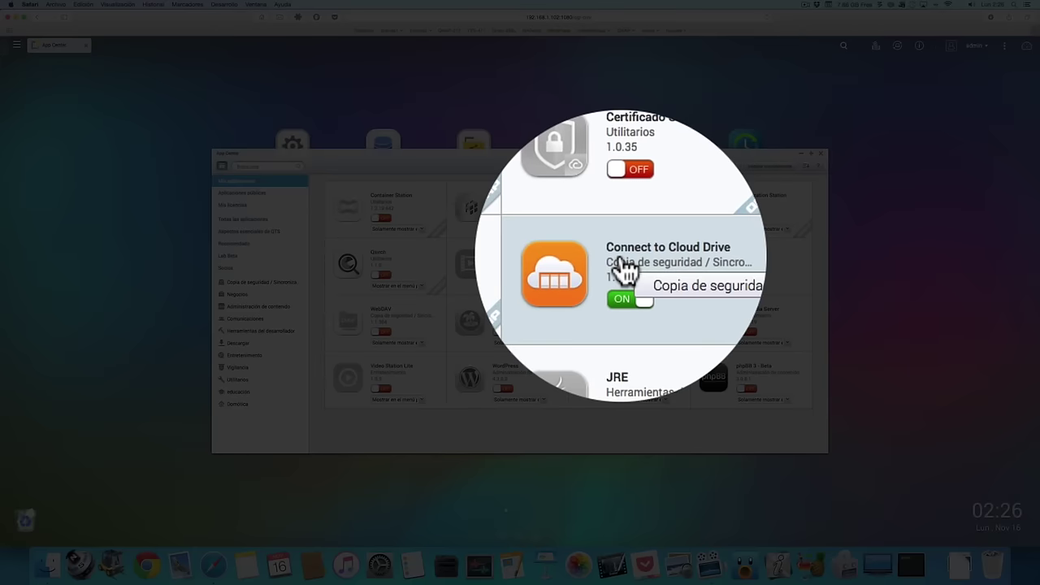
Review the Connect to Cloud Drive app's details in the backup and synchronization category, and close App Center
{"action": "left_click", "coordinate": [284, 220]}
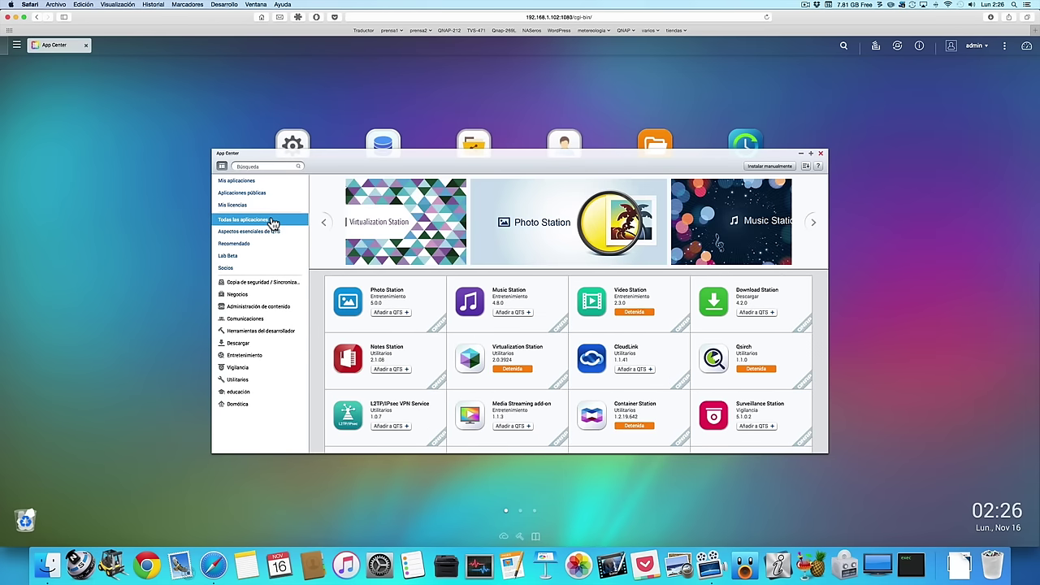
{"action": "left_click", "coordinate": [265, 285]}
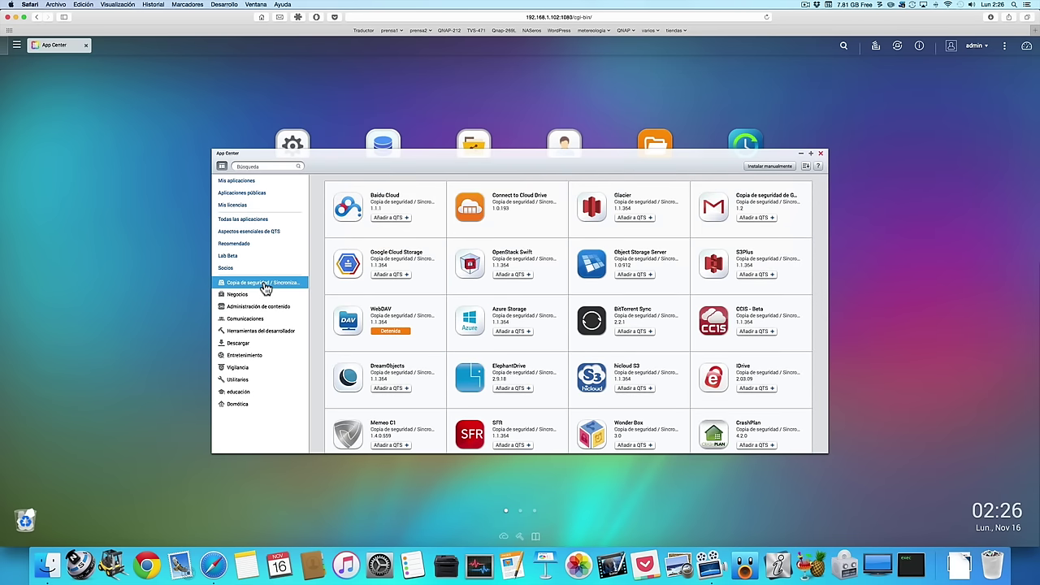
{"action": "left_click", "coordinate": [508, 199]}
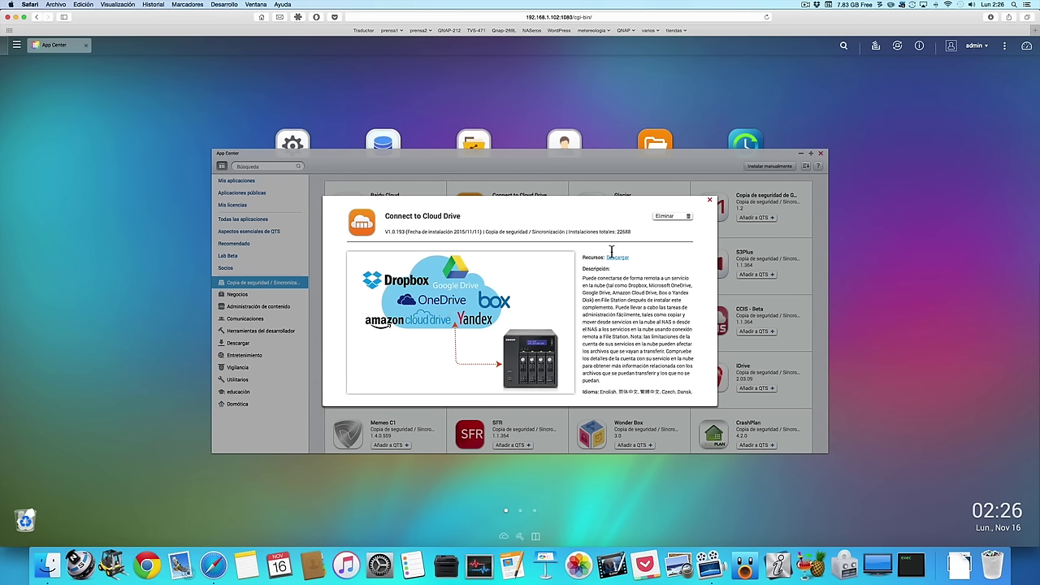
{"action": "left_click", "coordinate": [710, 203]}
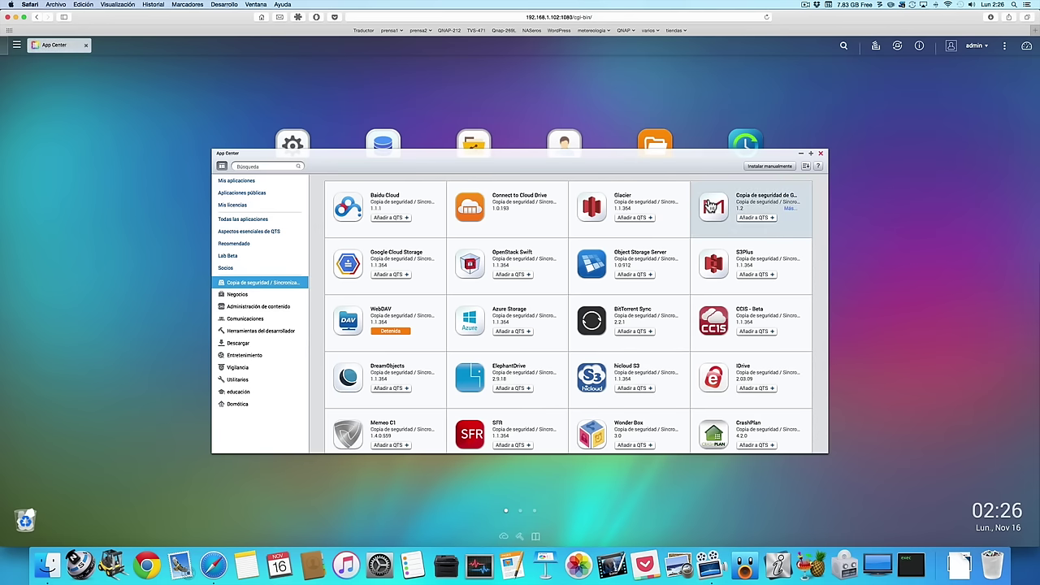
{"action": "left_click", "coordinate": [821, 154]}
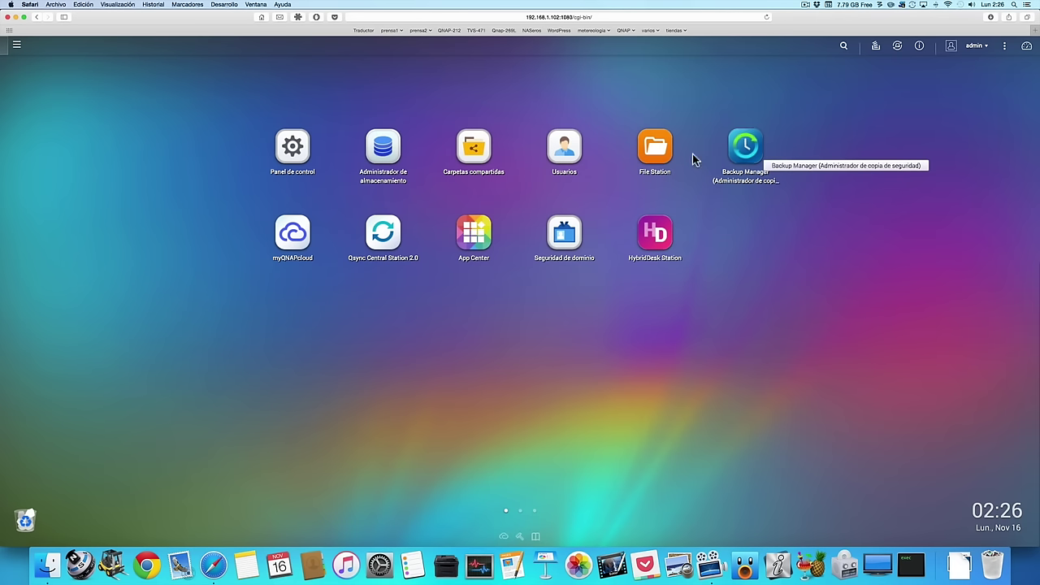
Open File Station and examine the cloud services and network protocols offered for creating a remote connection
{"action": "left_click", "coordinate": [658, 151]}
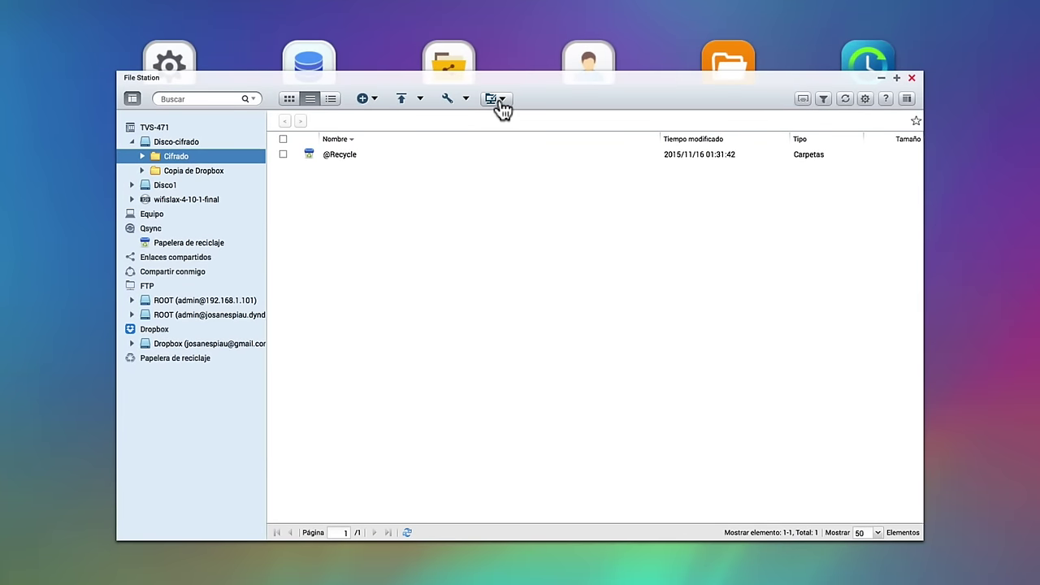
{"action": "left_click", "coordinate": [499, 98]}
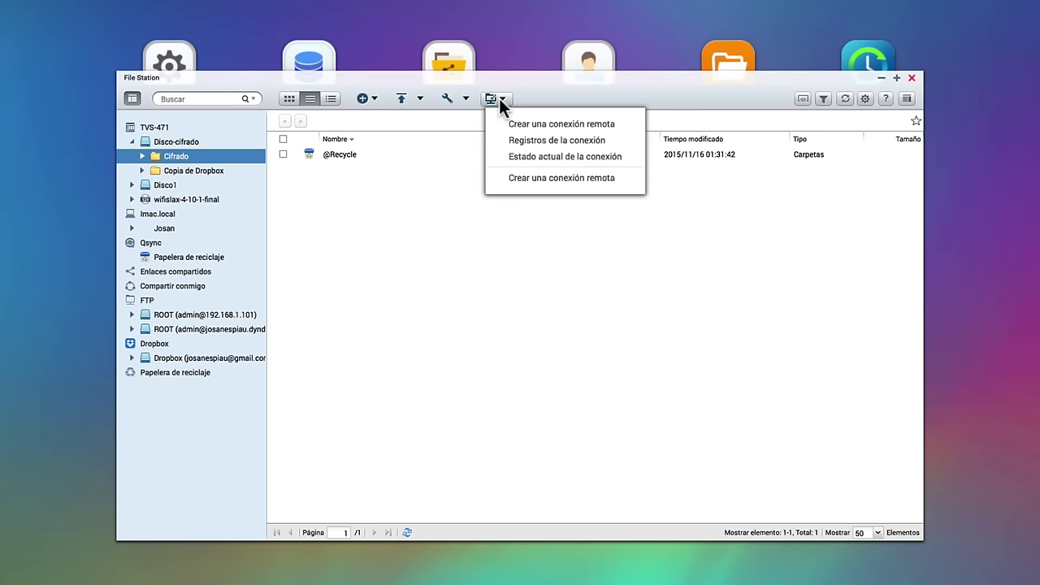
{"action": "left_click", "coordinate": [512, 126]}
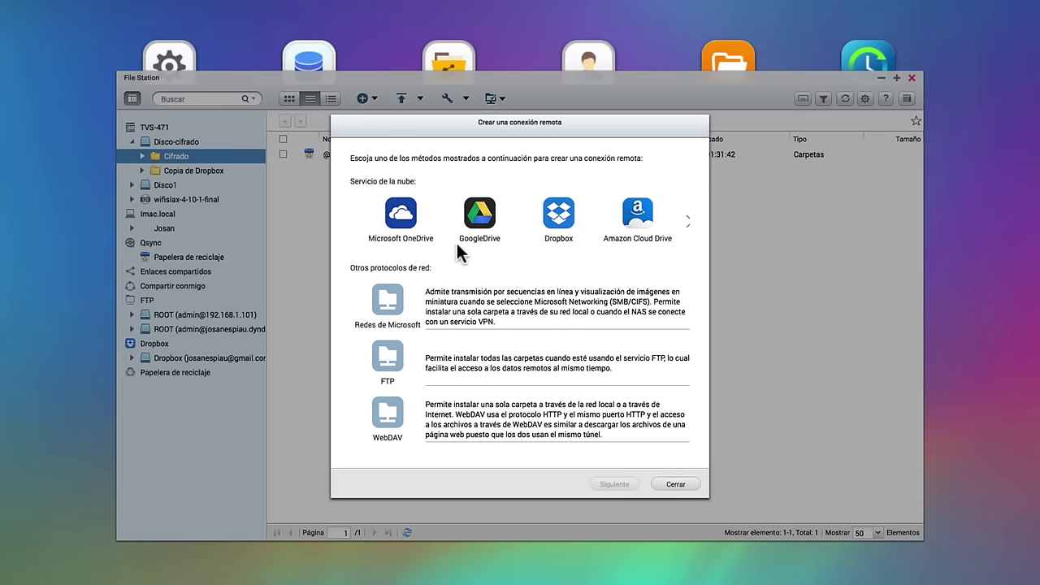
{"action": "left_click", "coordinate": [687, 228]}
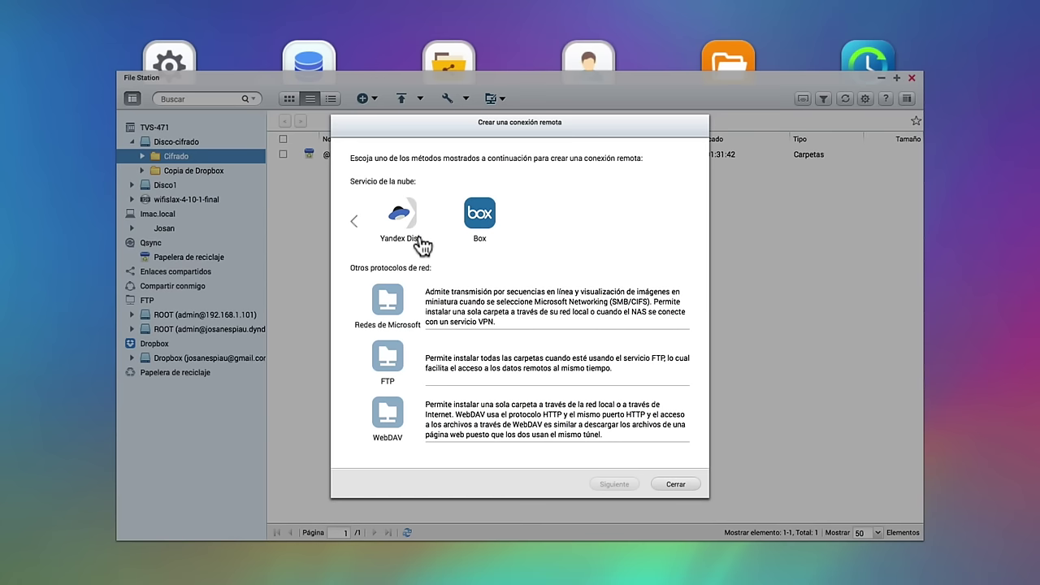
{"action": "left_click", "coordinate": [355, 223]}
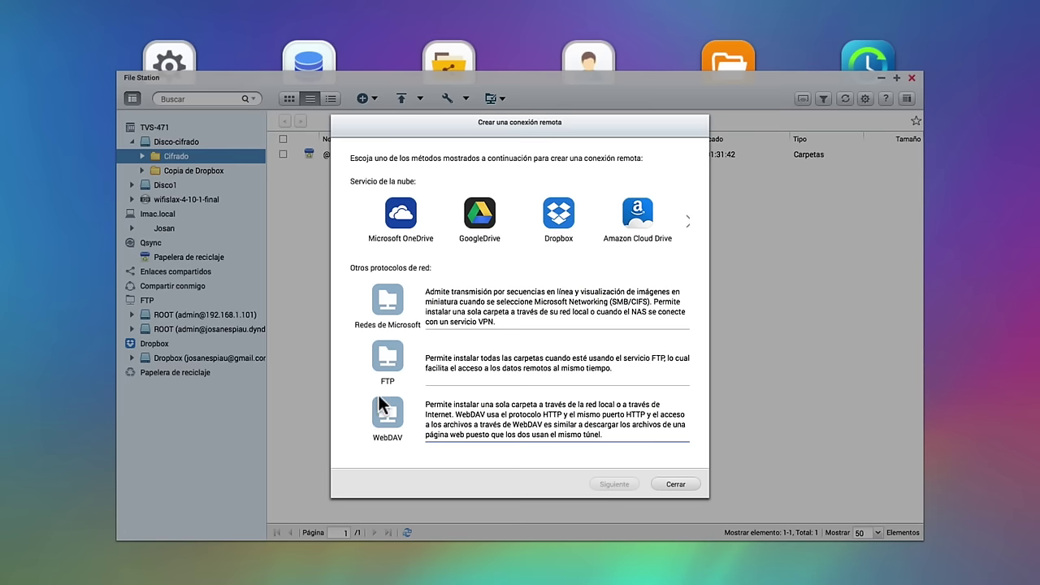
Examine the connection name setting for a Dropbox remote connection, and cancel without creating it
{"action": "left_click", "coordinate": [552, 217]}
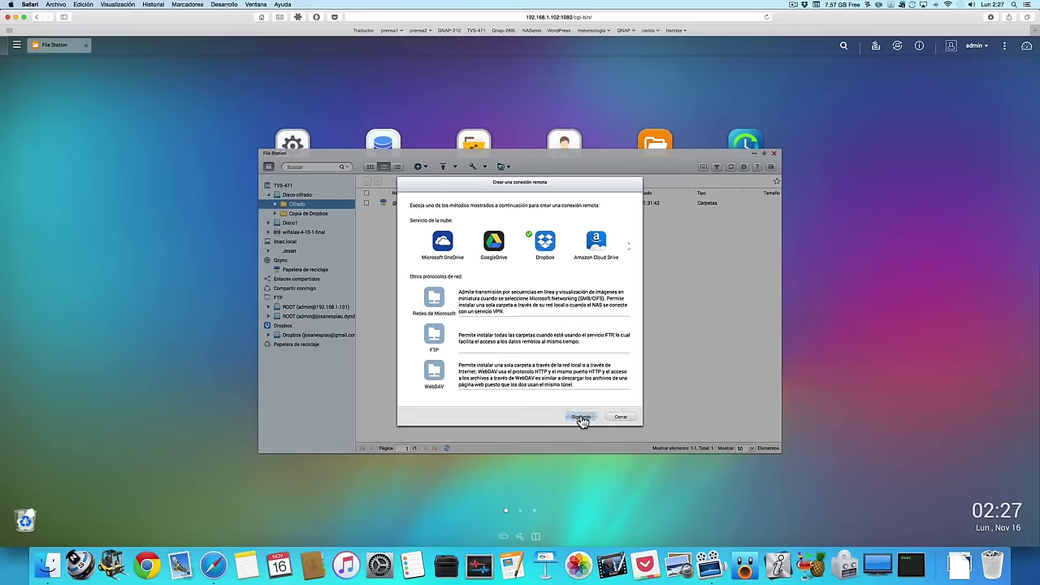
{"action": "left_click", "coordinate": [581, 417]}
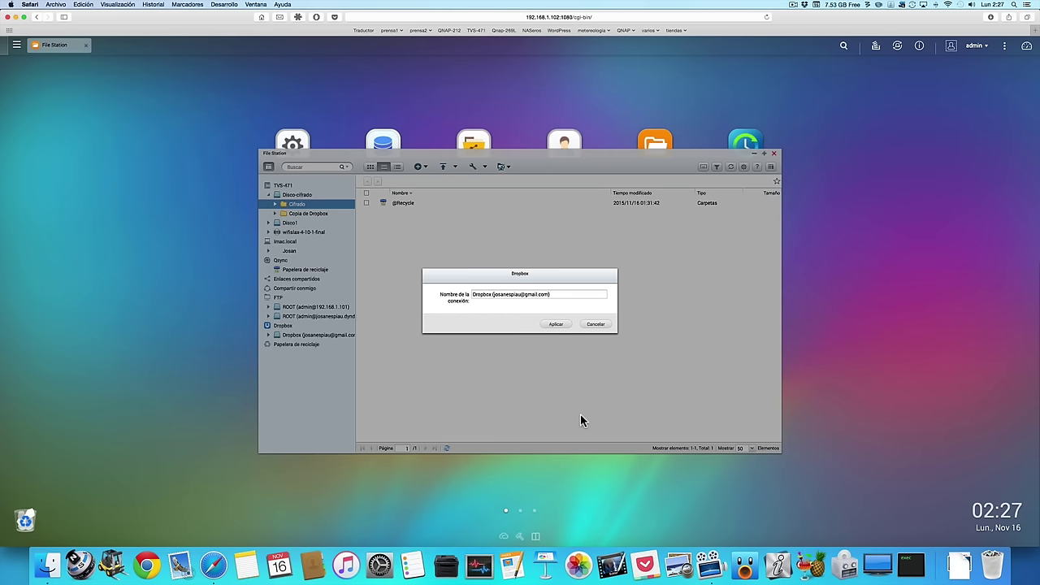
{"action": "left_click", "coordinate": [492, 295]}
{"action": "left_click", "coordinate": [597, 324]}
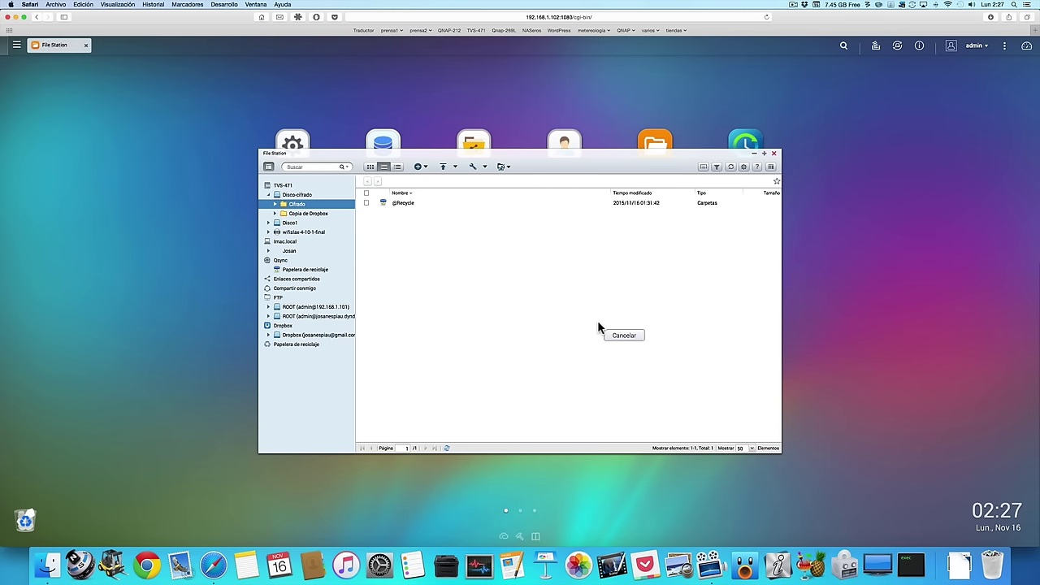
Browse the files of the existing Dropbox connection and open its Audios folder
{"action": "left_click", "coordinate": [300, 338]}
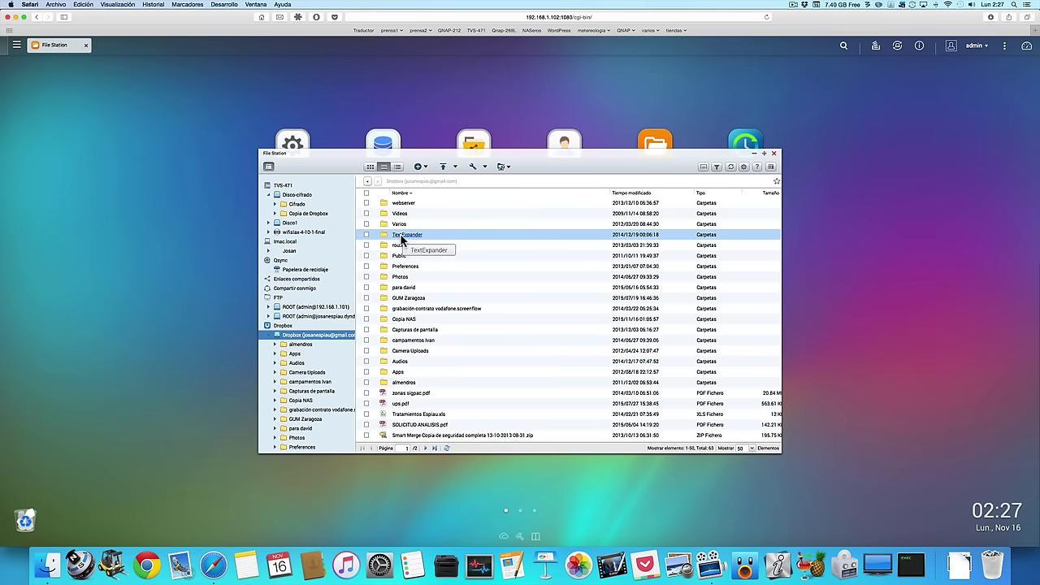
{"action": "scroll", "coordinate": [400, 239], "scroll_direction": "down", "scroll_amount": 3}
{"action": "scroll", "coordinate": [400, 238], "scroll_direction": "down", "scroll_amount": 3}
{"action": "scroll", "coordinate": [401, 239], "scroll_direction": "up", "scroll_amount": 4}
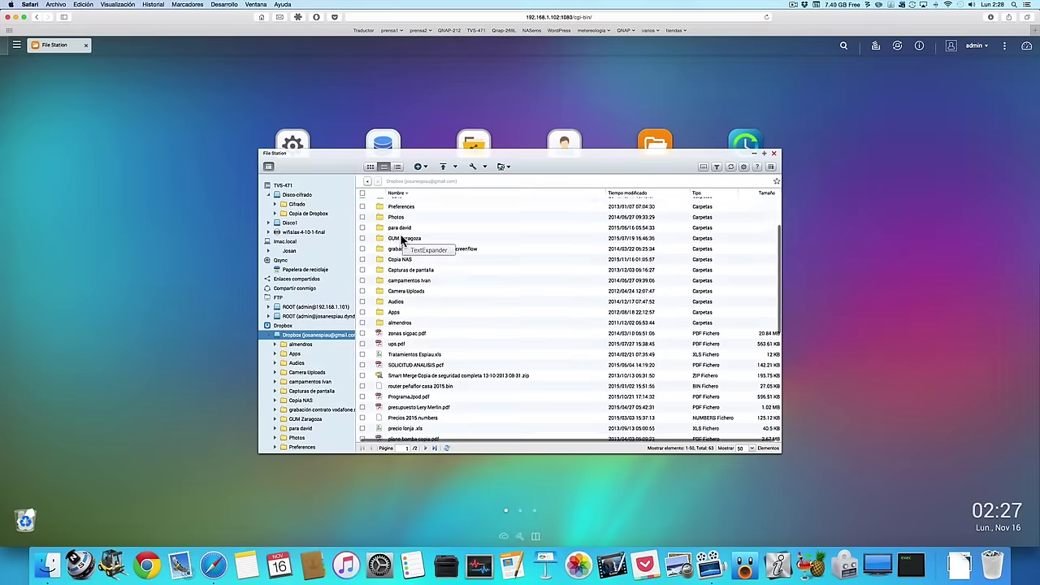
{"action": "scroll", "coordinate": [400, 238], "scroll_direction": "up", "scroll_amount": 2}
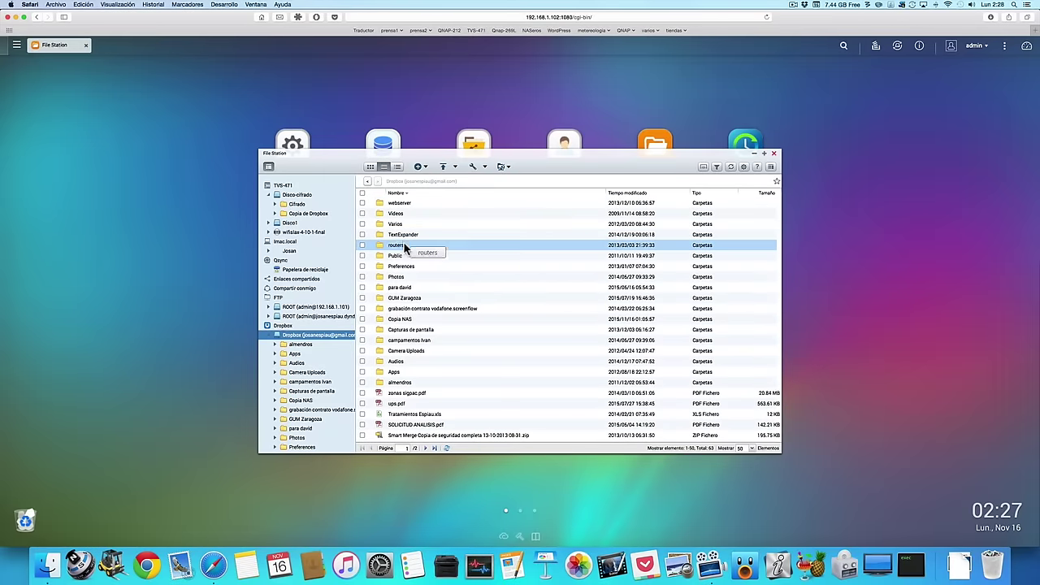
{"action": "double_click", "coordinate": [395, 362]}
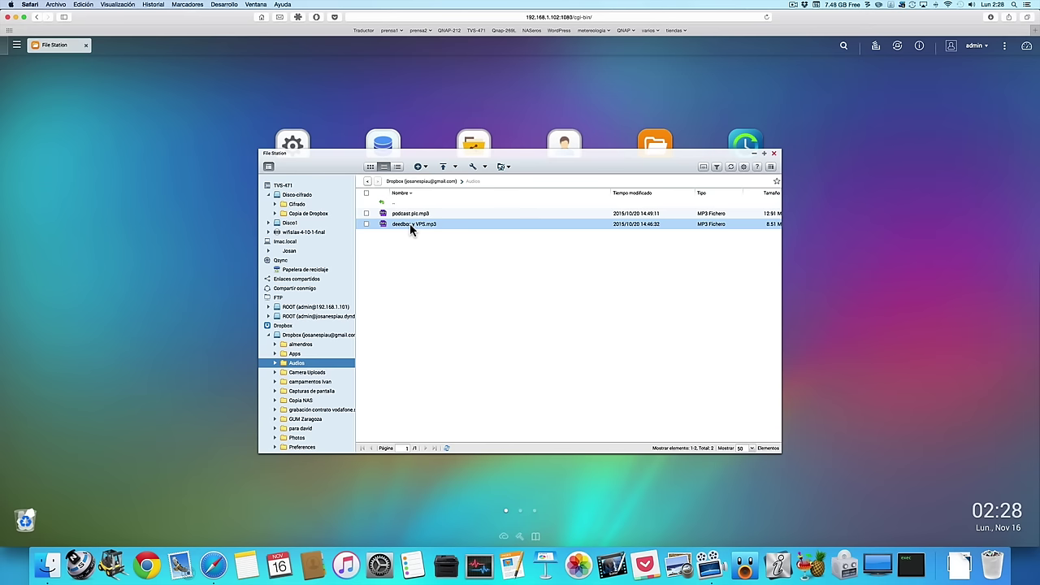
Examine the settings for creating an FTP remote connection, and close the form without creating it
{"action": "left_click", "coordinate": [504, 169]}
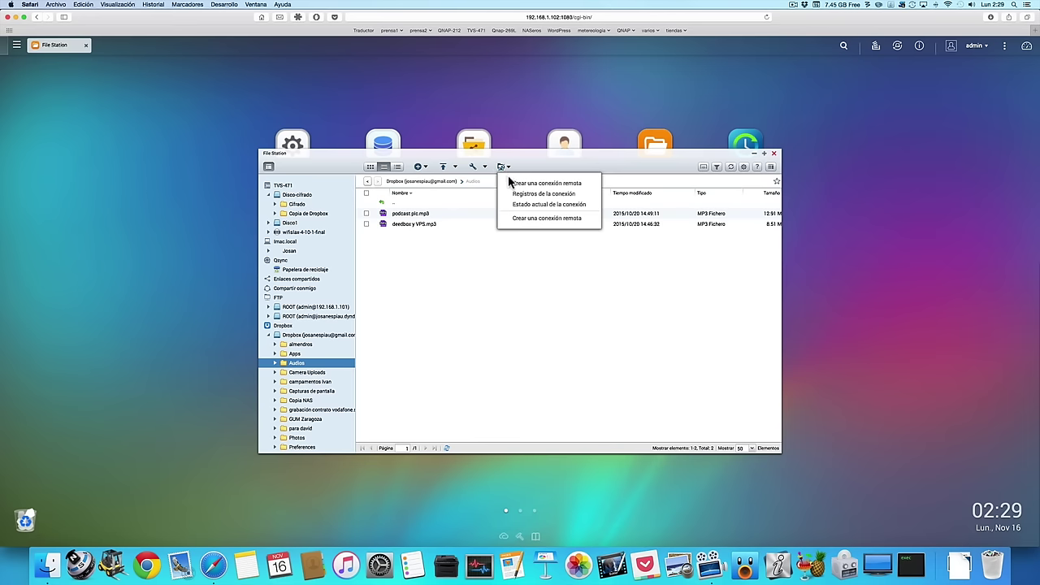
{"action": "left_click", "coordinate": [536, 183]}
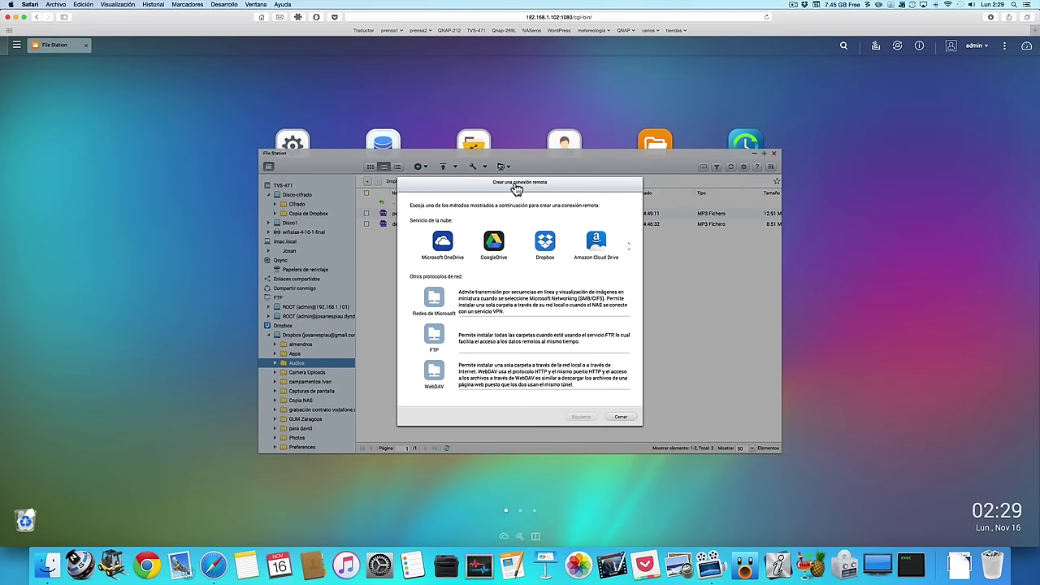
{"action": "left_click", "coordinate": [435, 337]}
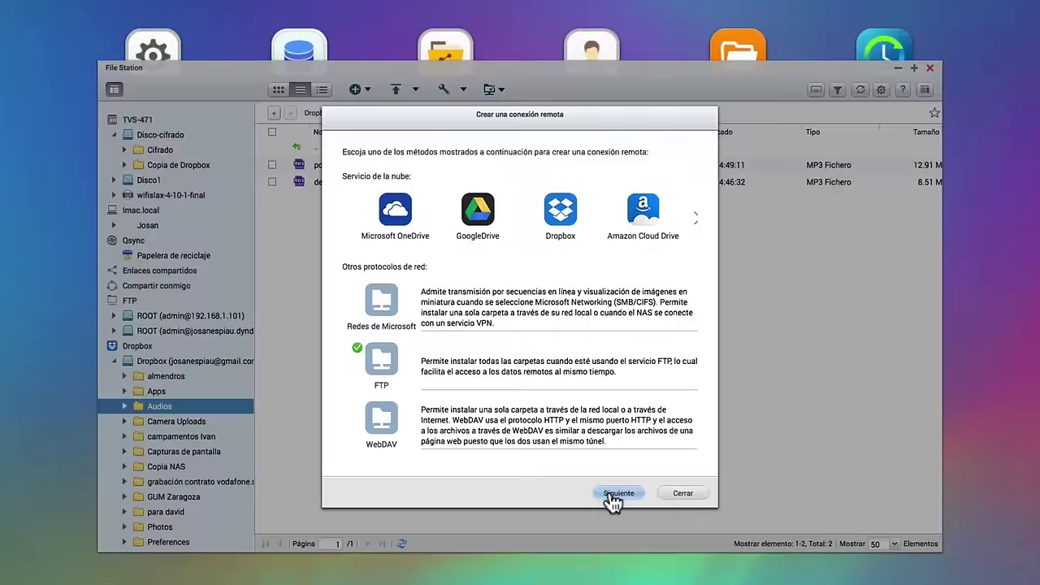
{"action": "left_click", "coordinate": [582, 416]}
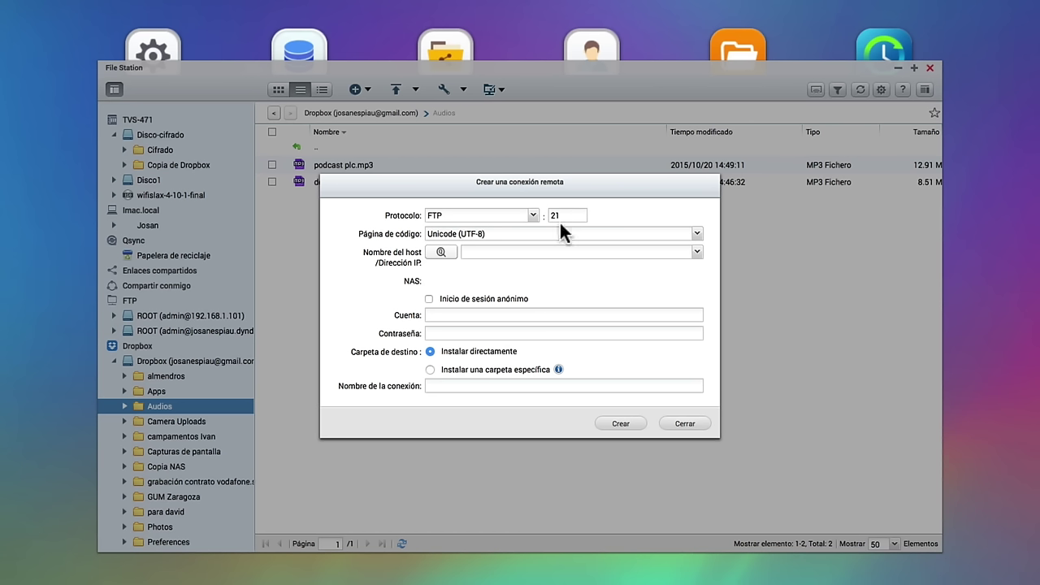
{"action": "left_click", "coordinate": [542, 251]}
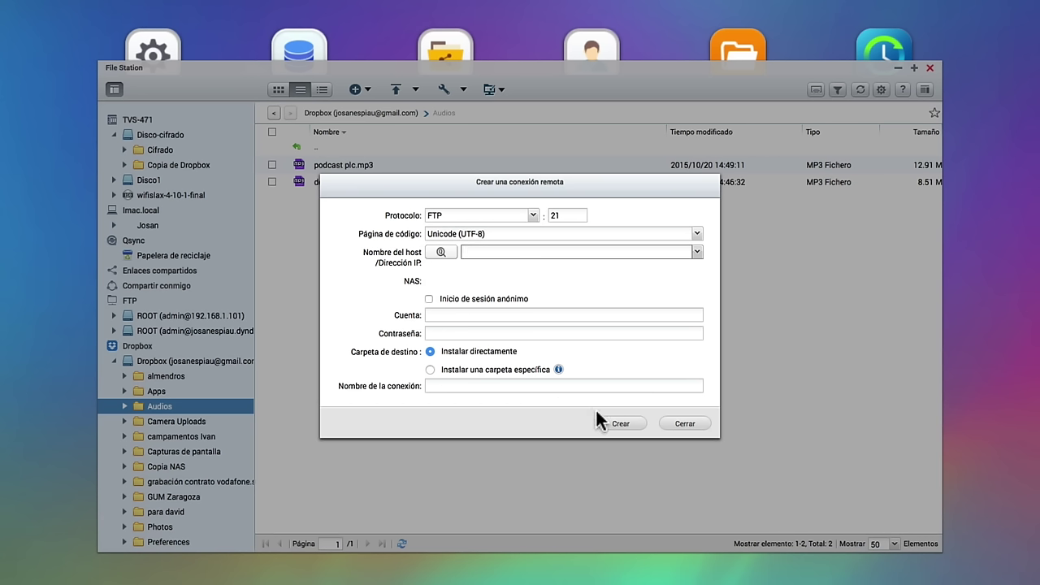
{"action": "left_click", "coordinate": [683, 423]}
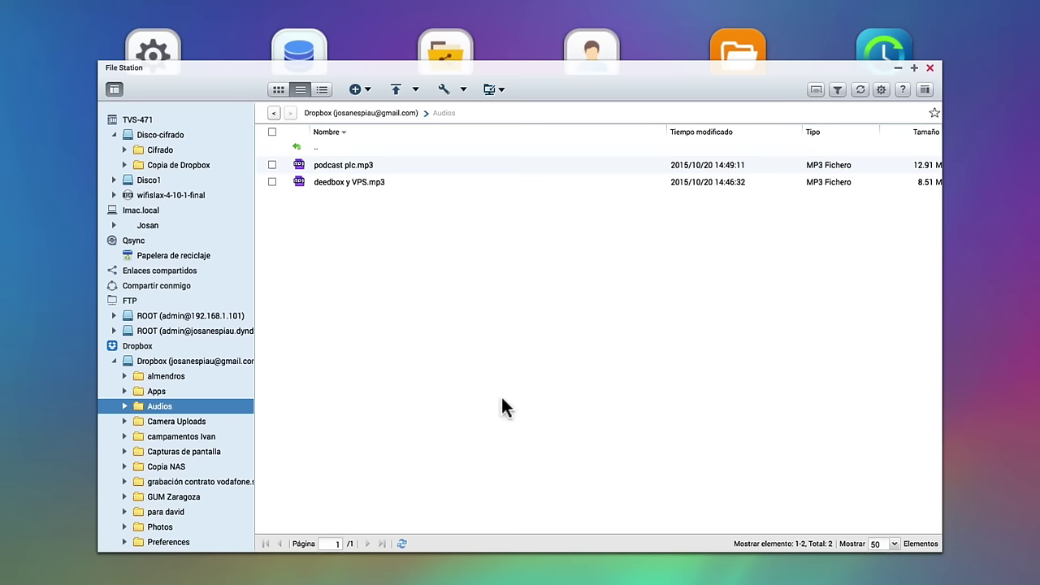
View the root folders of both existing FTP connections, closing File Station and minimizing the browser window at the end
{"action": "left_click", "coordinate": [207, 319]}
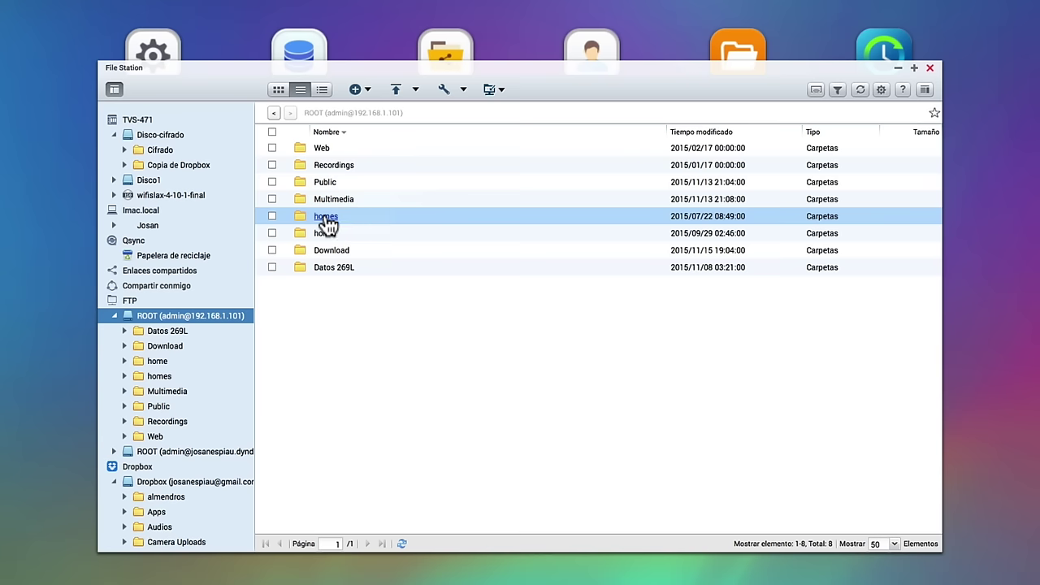
{"action": "left_click", "coordinate": [199, 453]}
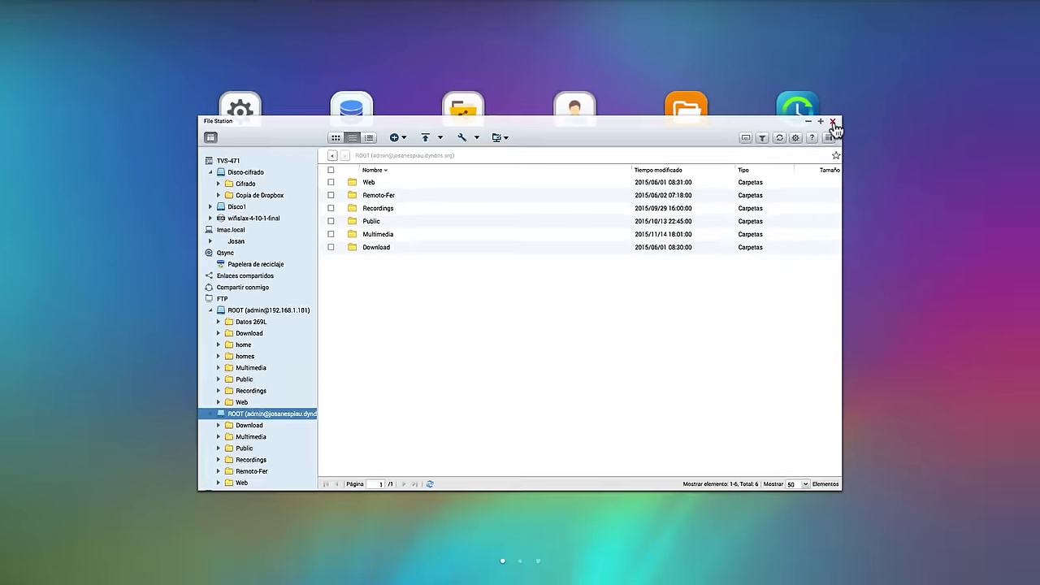
{"action": "left_click", "coordinate": [930, 68]}
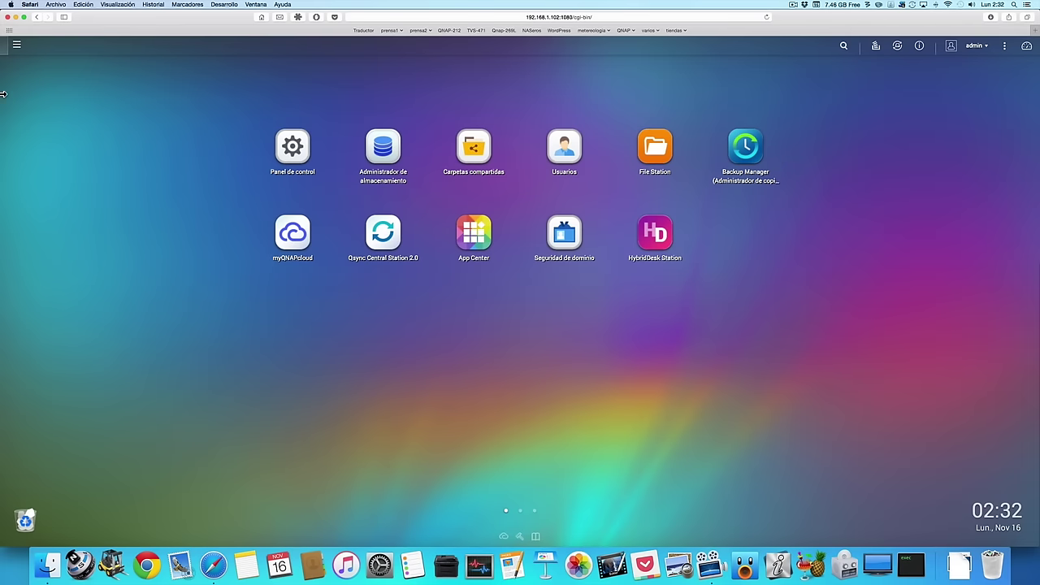
{"action": "left_click", "coordinate": [16, 16]}
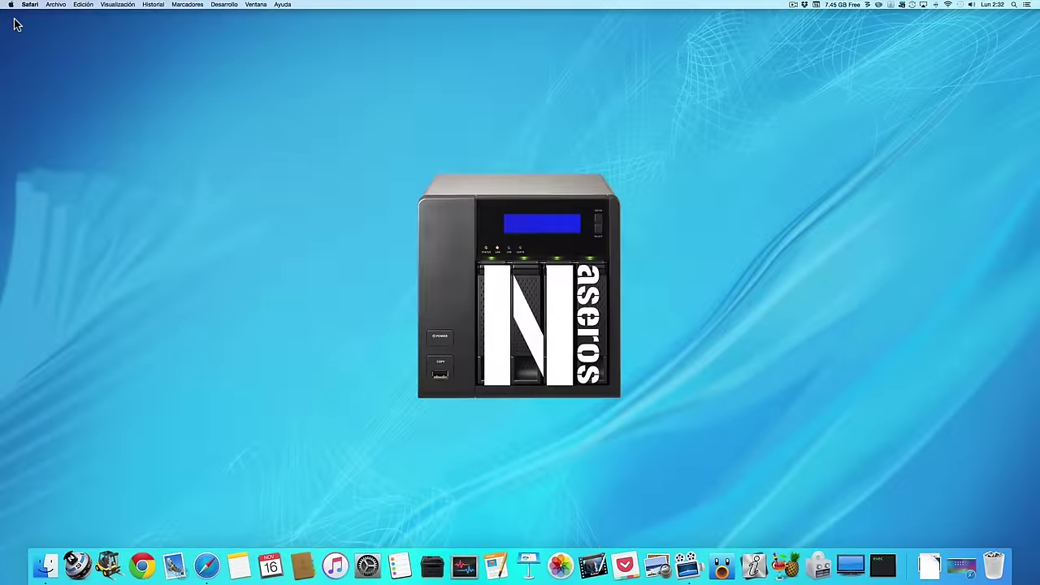